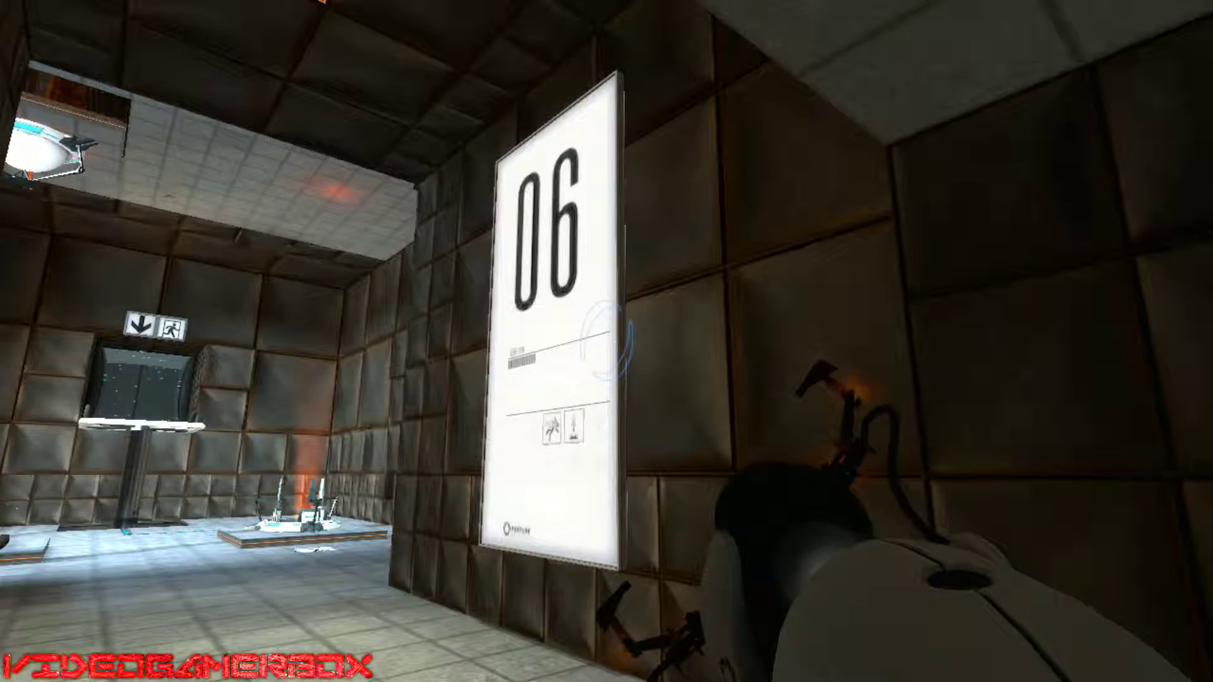
{"action": "key", "text": "w"}
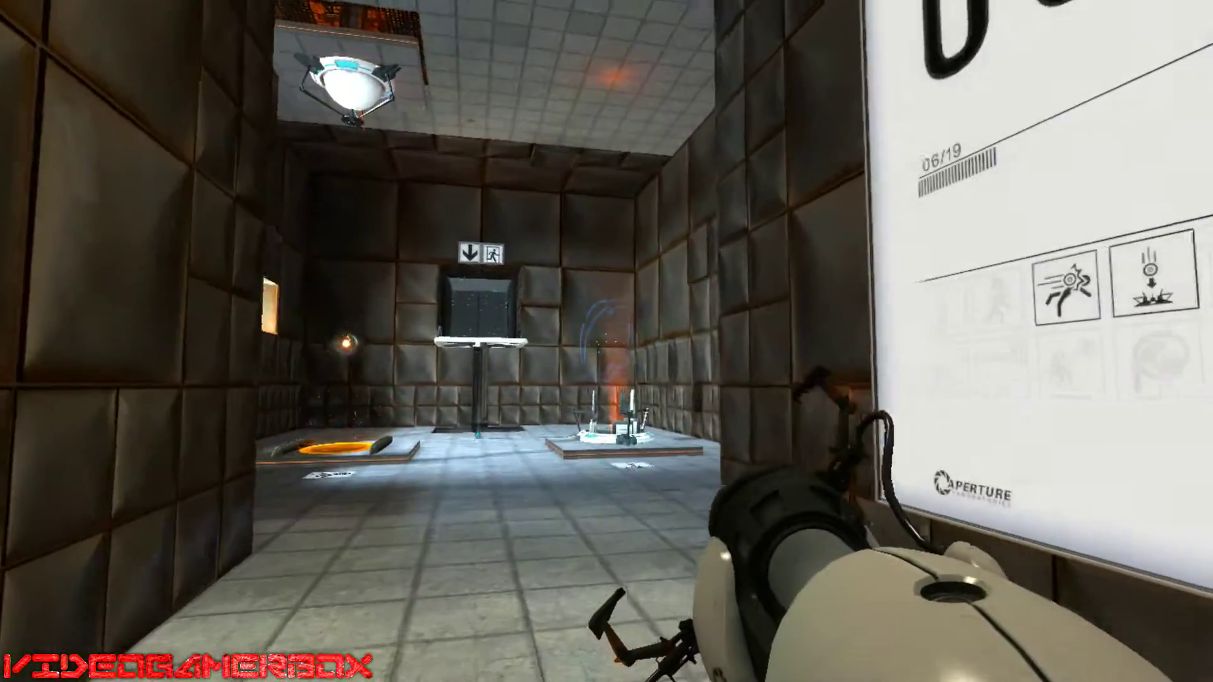
{"action": "key", "text": "w"}
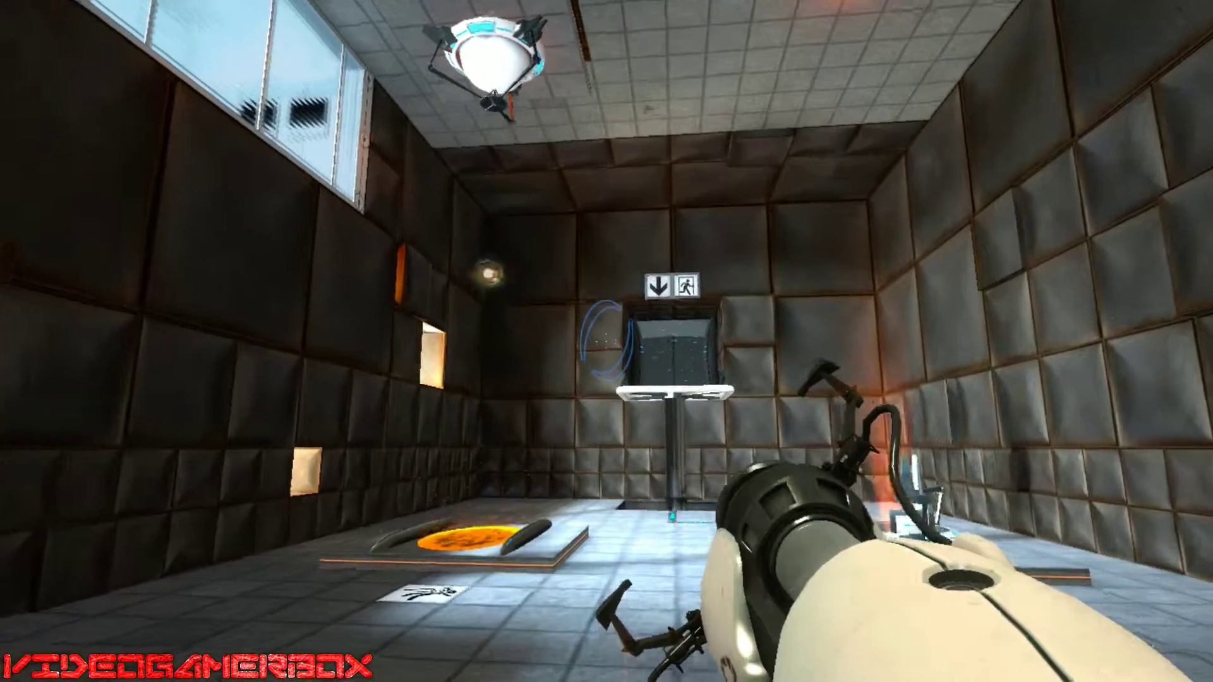
{"action": "key", "text": "w"}
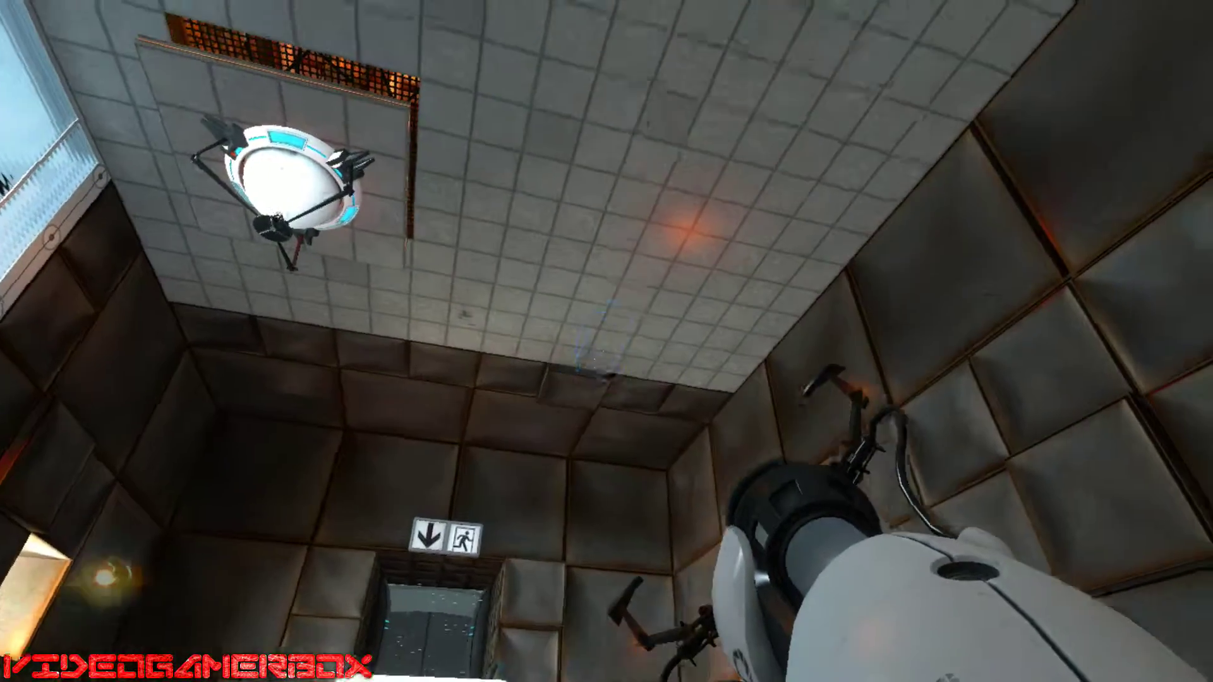
{"action": "left_click", "coordinate": [607, 341]}
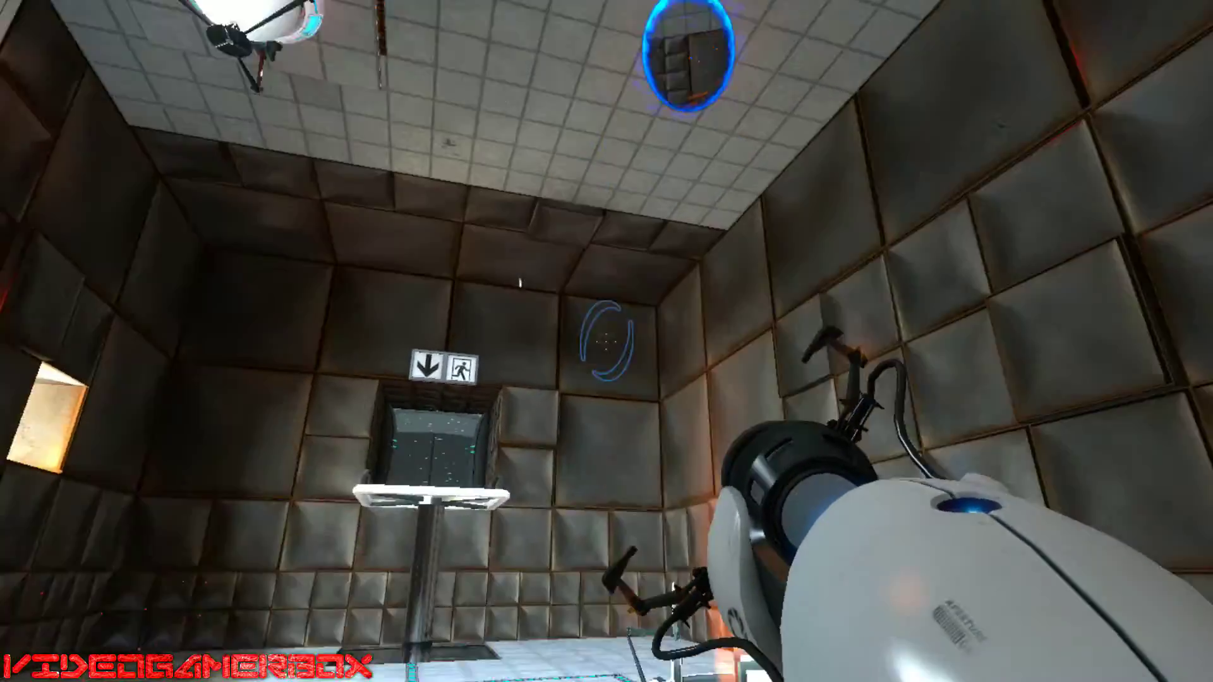
{"action": "key", "text": "a"}
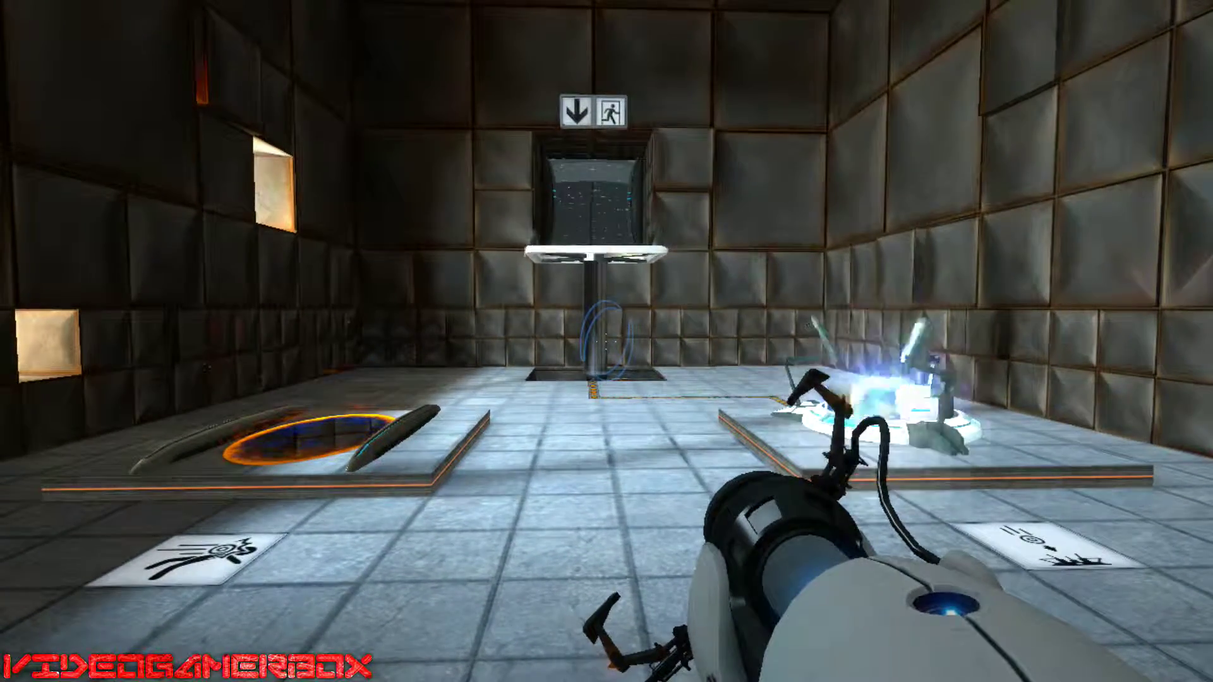
{"action": "key", "text": "w"}
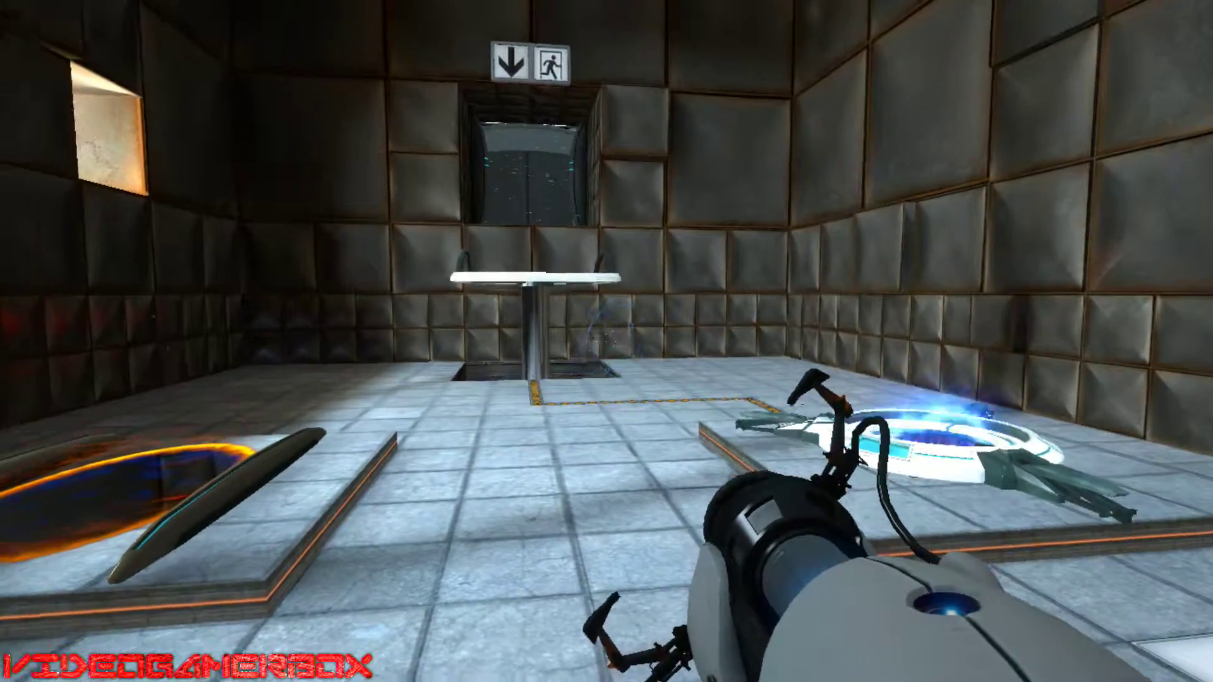
{"action": "key", "text": "w"}
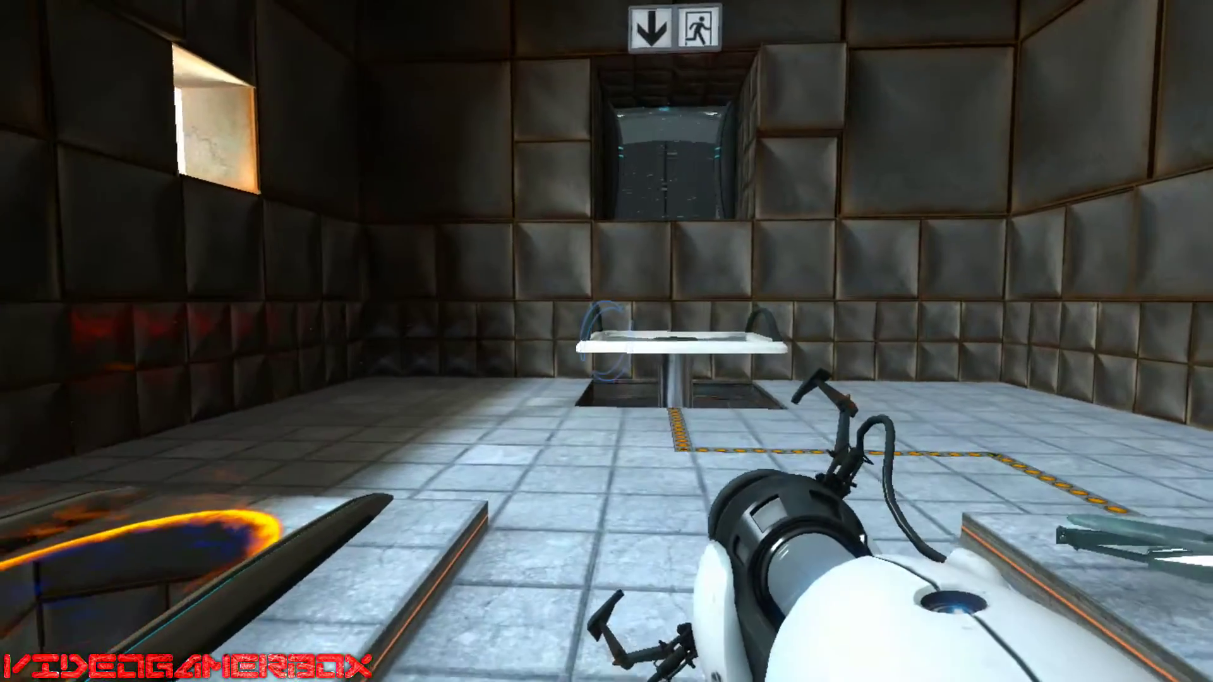
{"action": "key", "text": "w"}
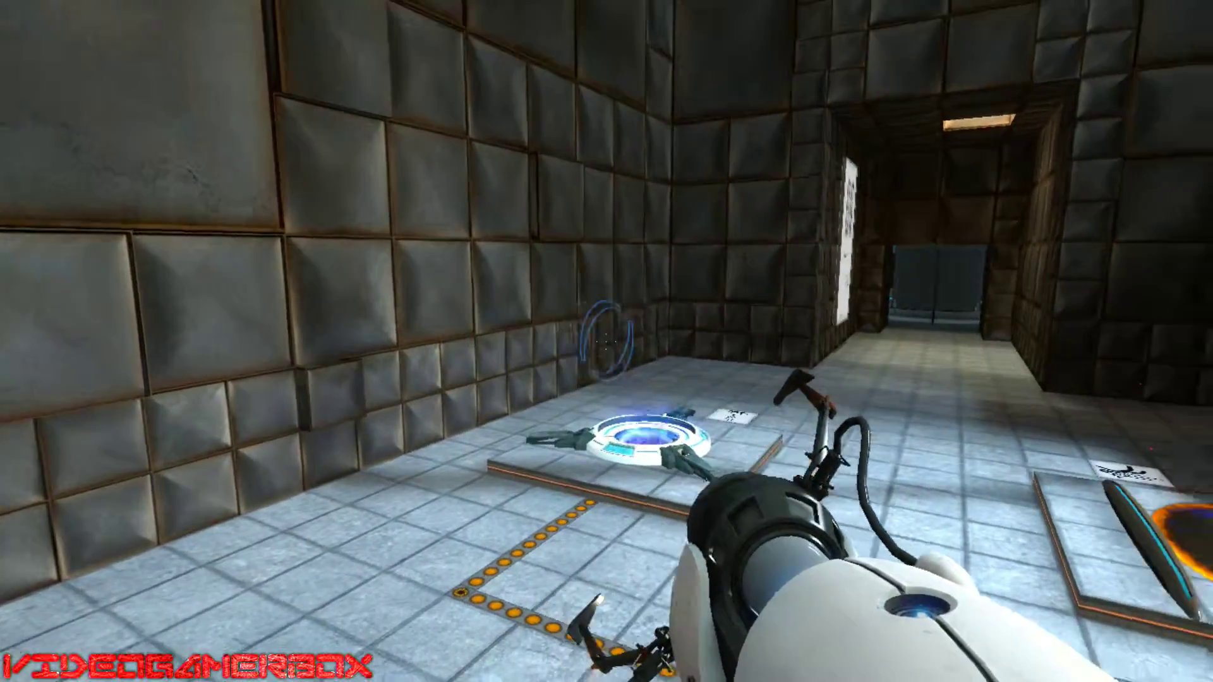
{"action": "key", "text": "w"}
{"action": "key", "text": "w"}
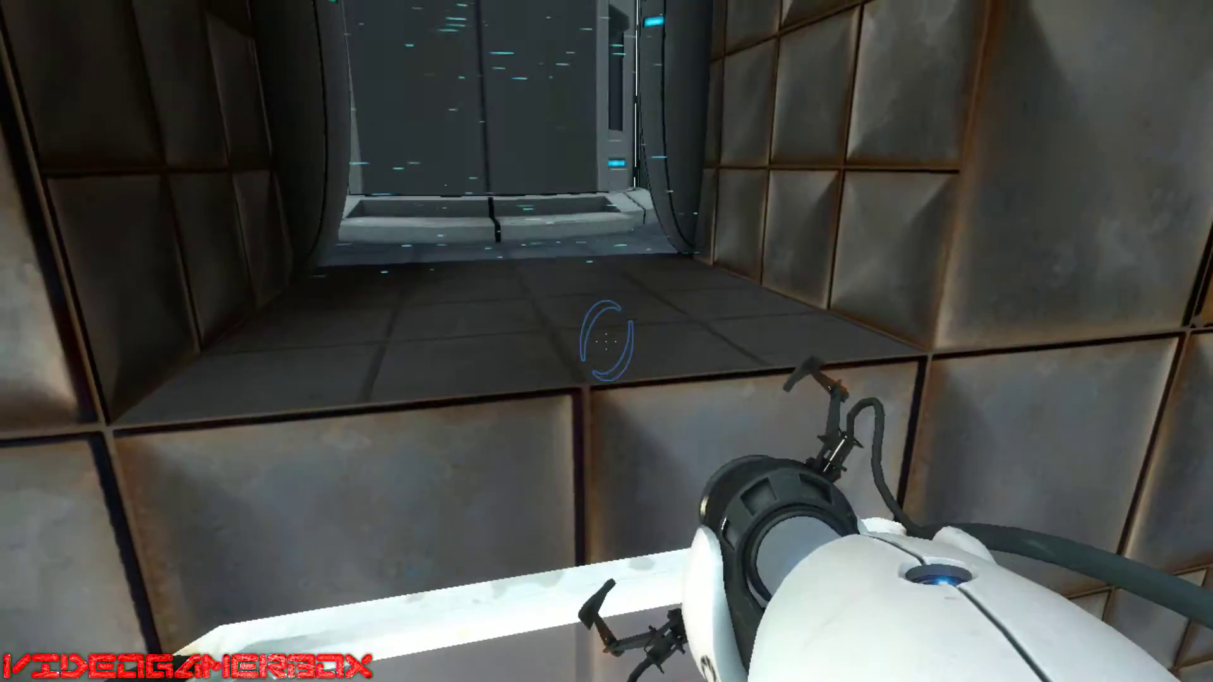
{"action": "key", "text": "w"}
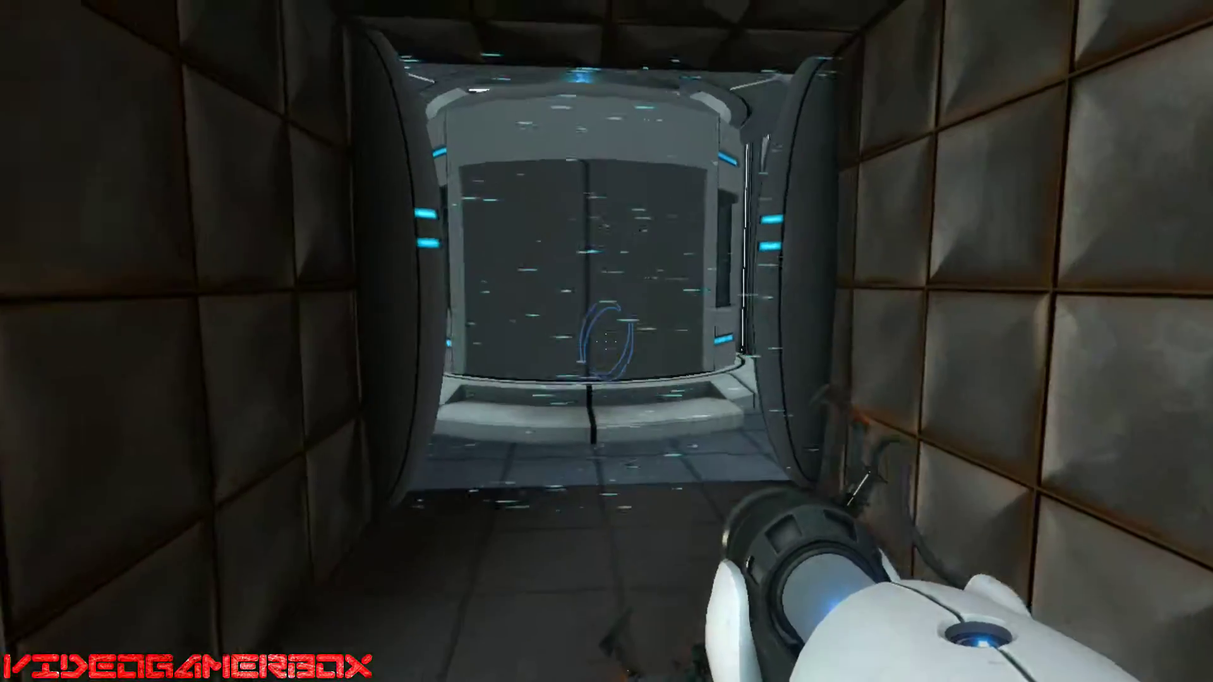
{"action": "key", "text": "w"}
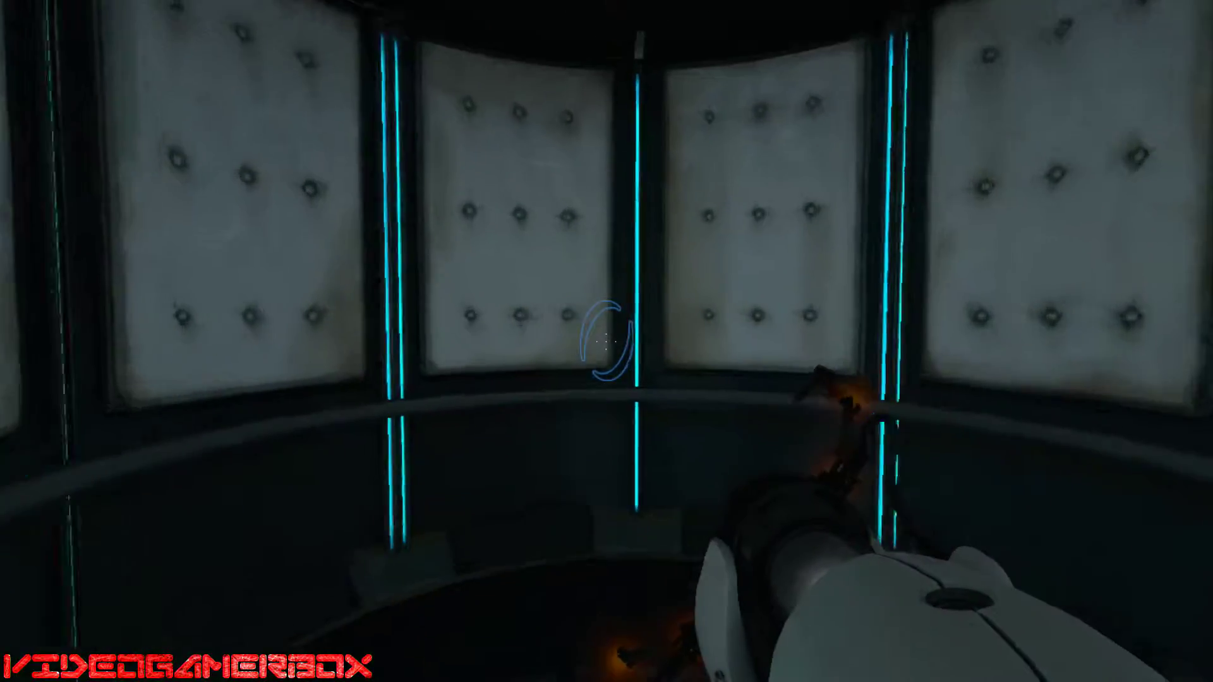
{"action": "key", "text": "w"}
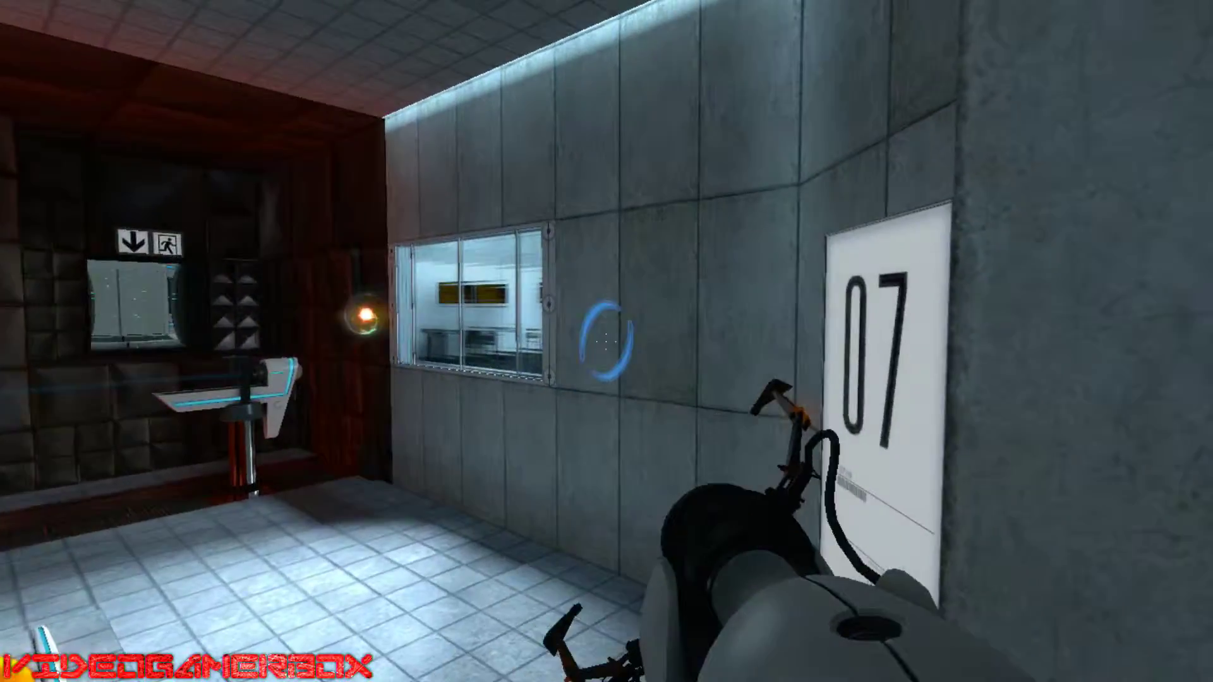
{"action": "left_click", "coordinate": [608, 341]}
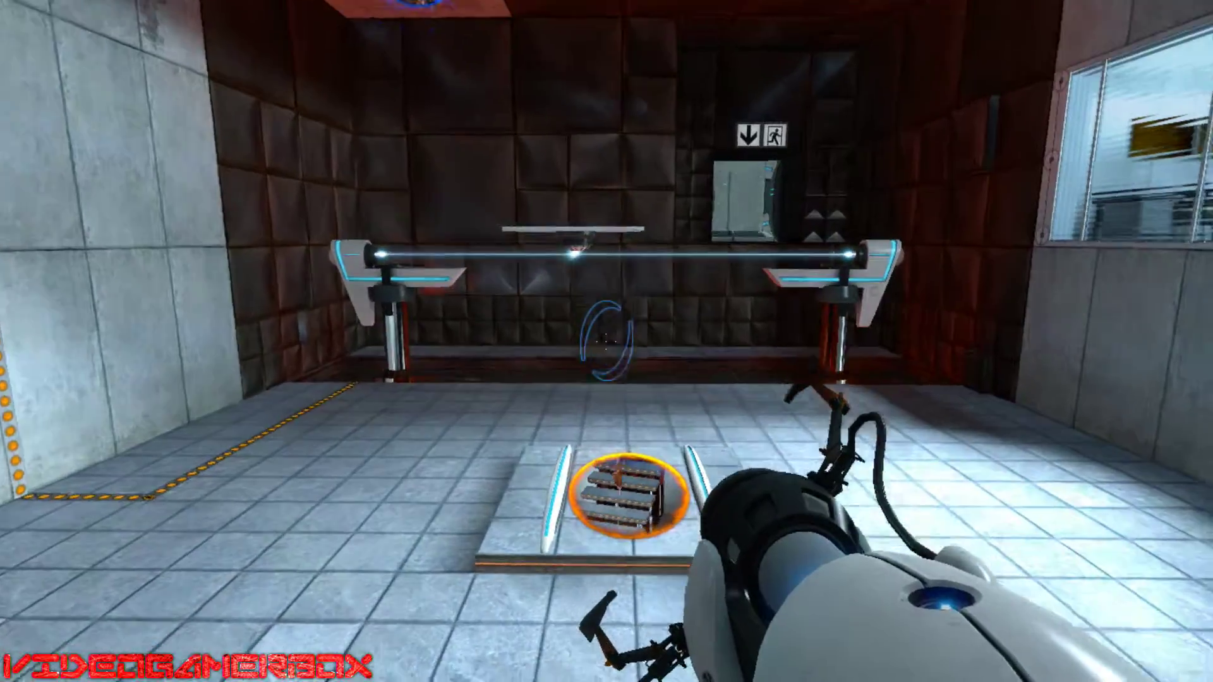
{"action": "key", "text": "w"}
{"action": "key", "text": "w"}
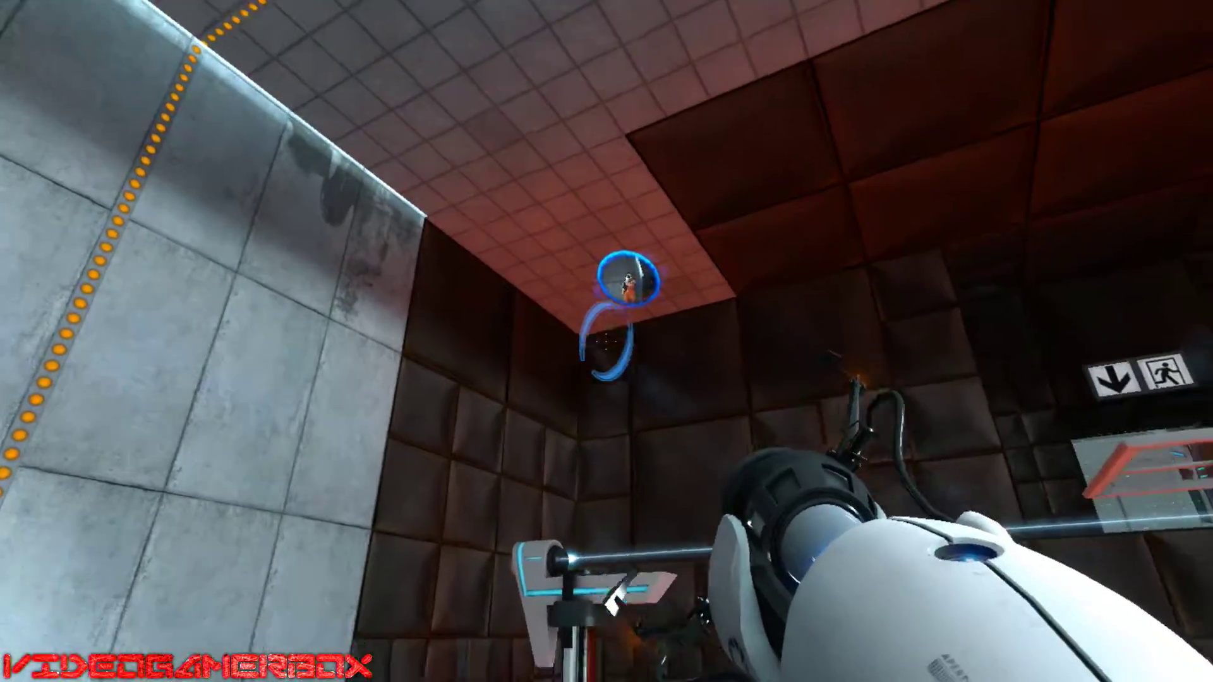
{"action": "key", "text": "w"}
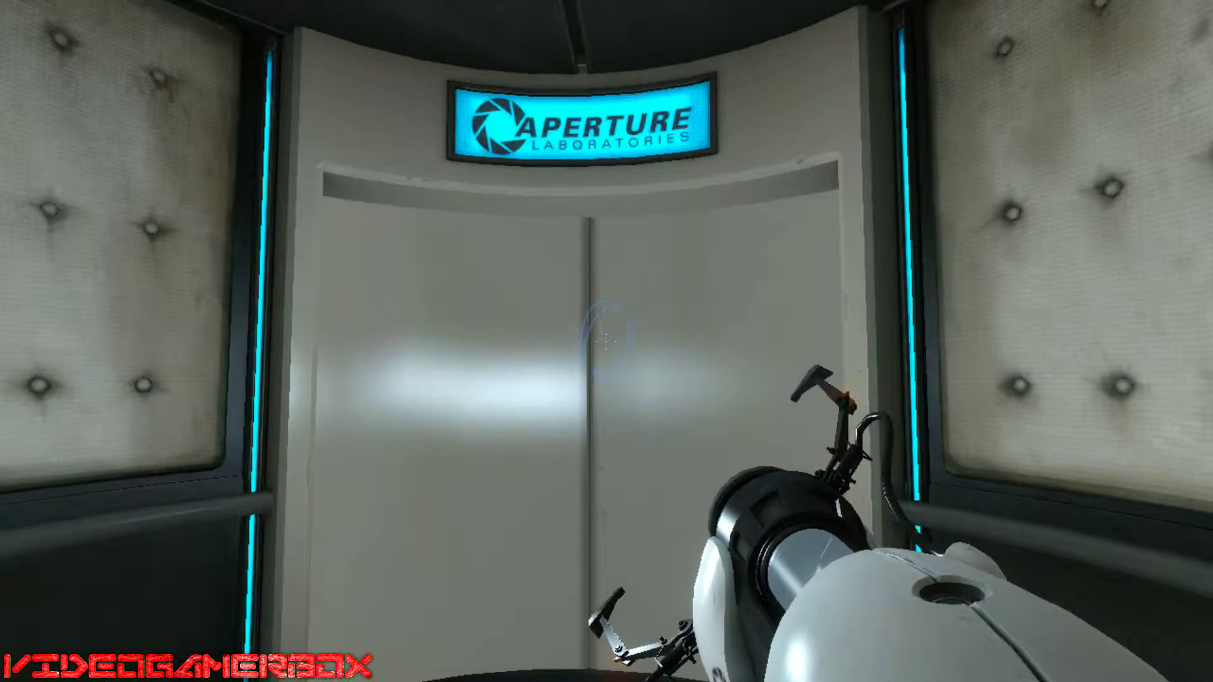
{"action": "key", "text": "w"}
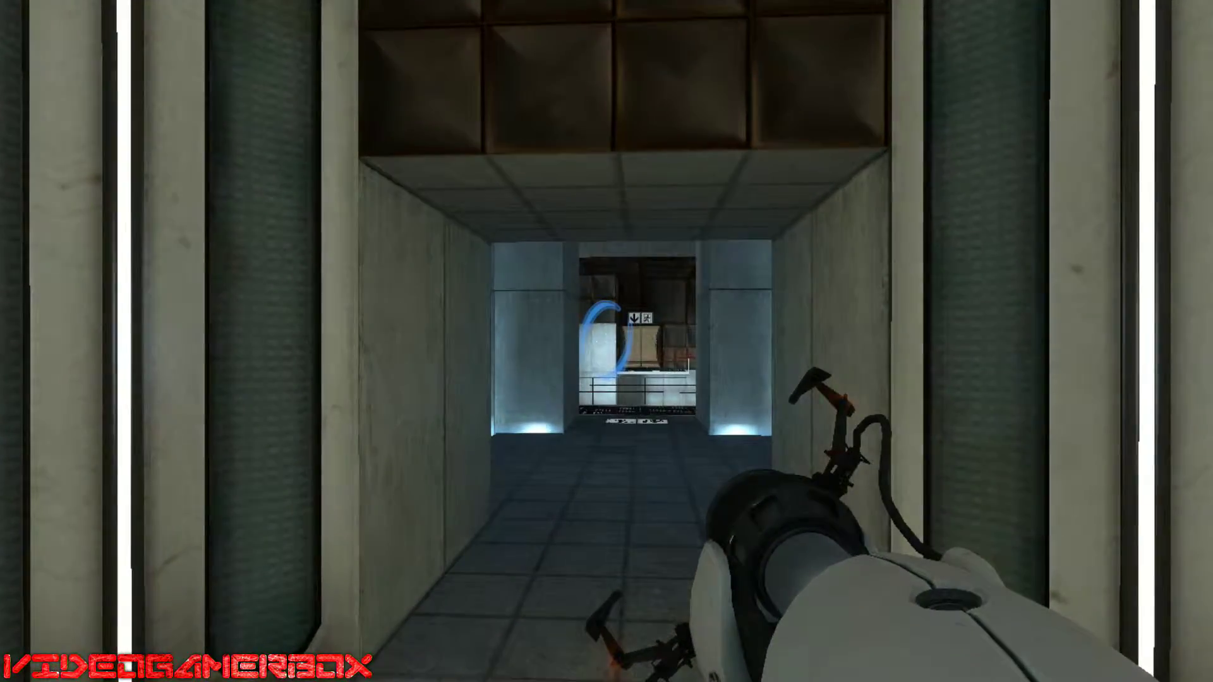
{"action": "key", "text": "w"}
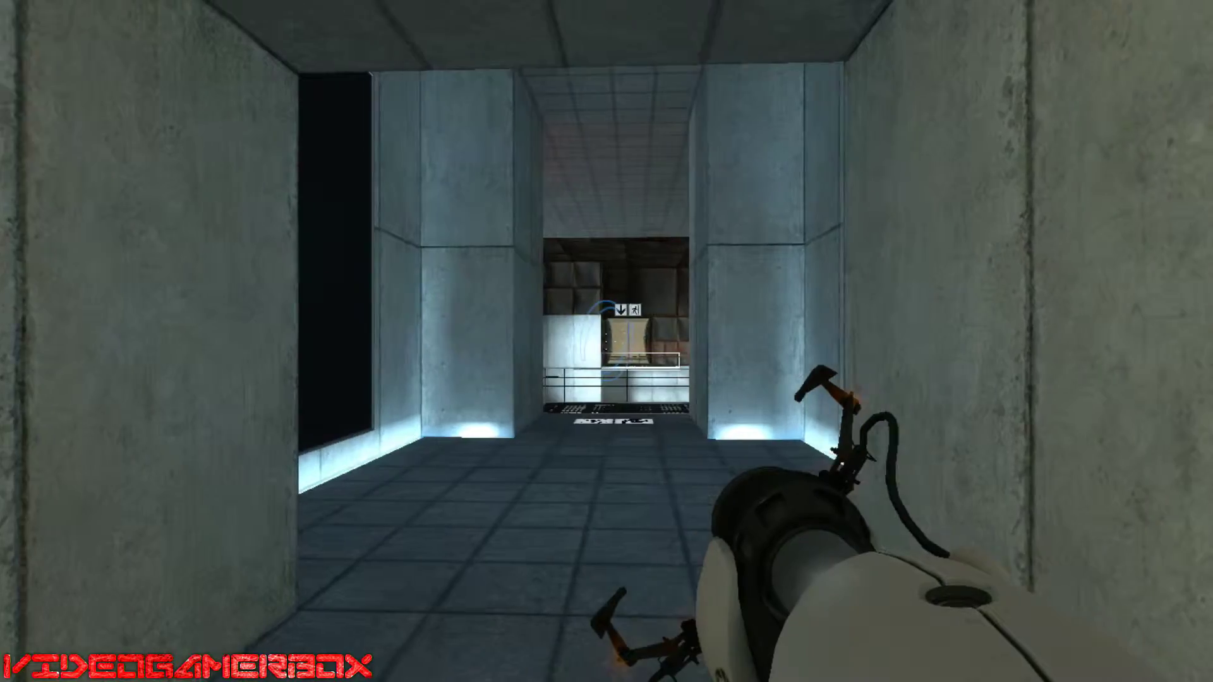
{"action": "key", "text": "w"}
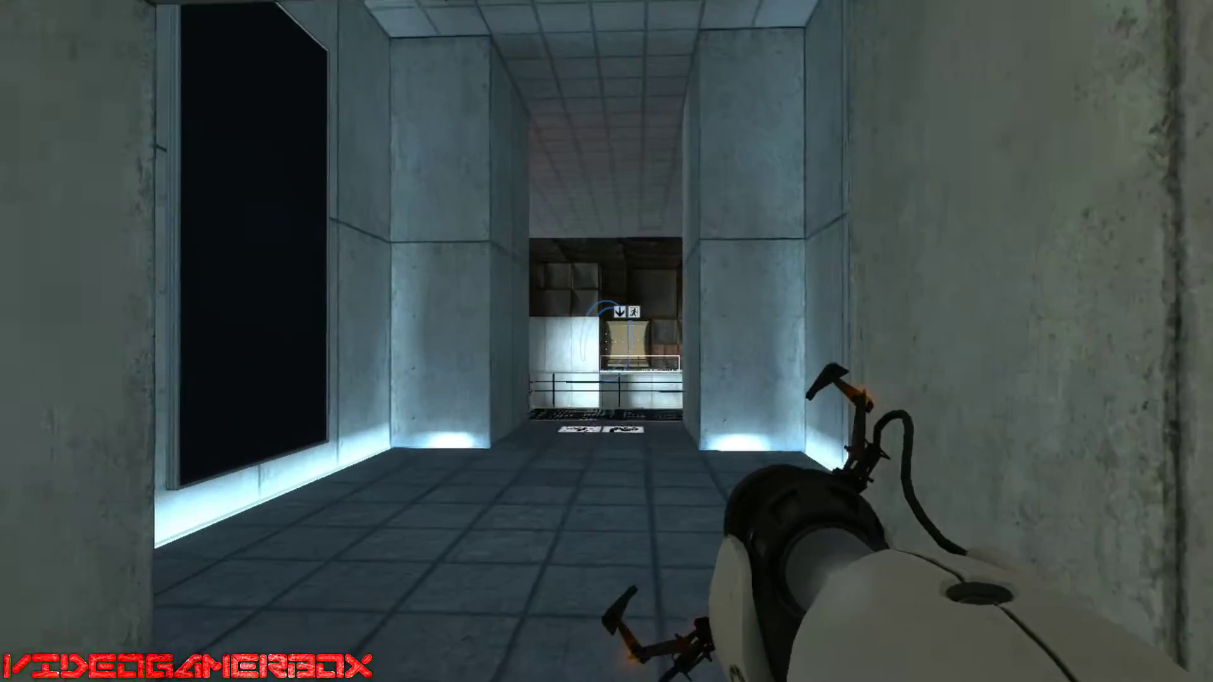
{"action": "key", "text": "w"}
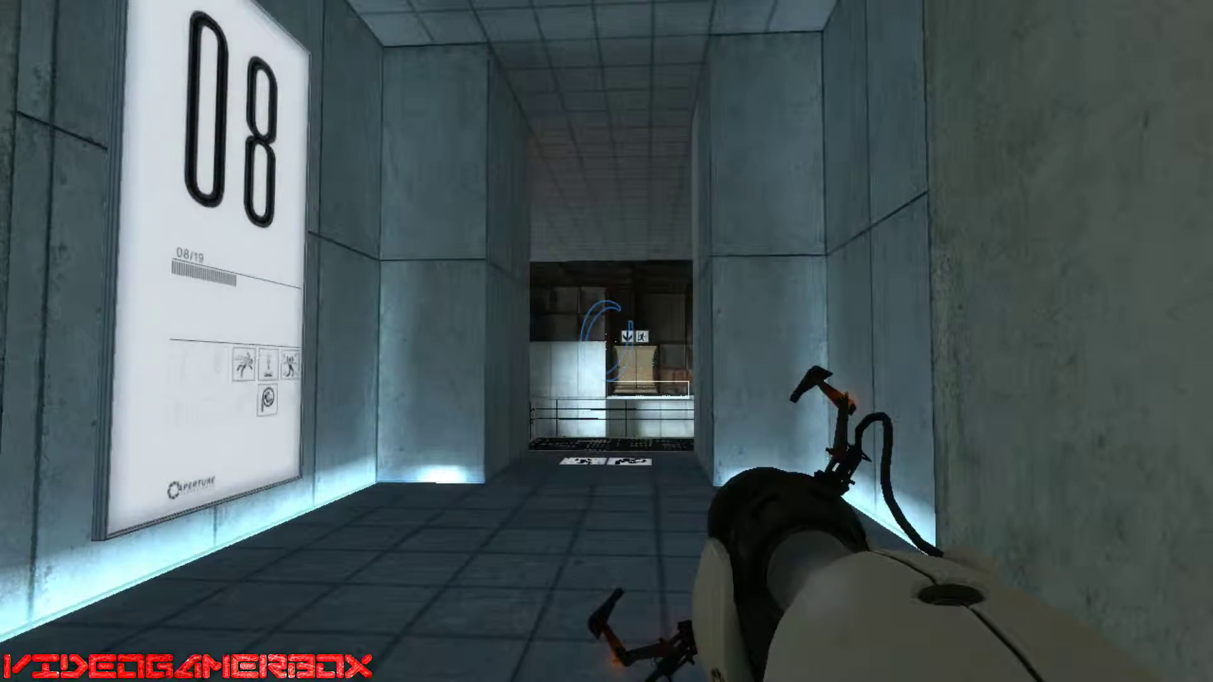
{"action": "key", "text": "w"}
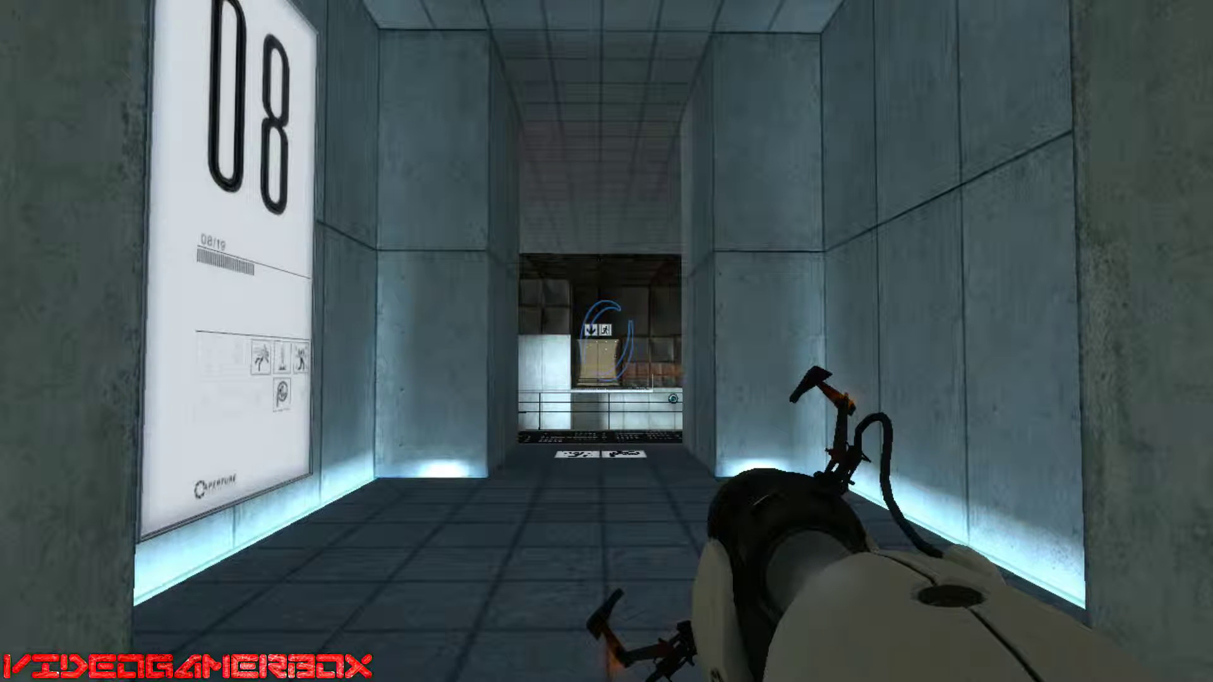